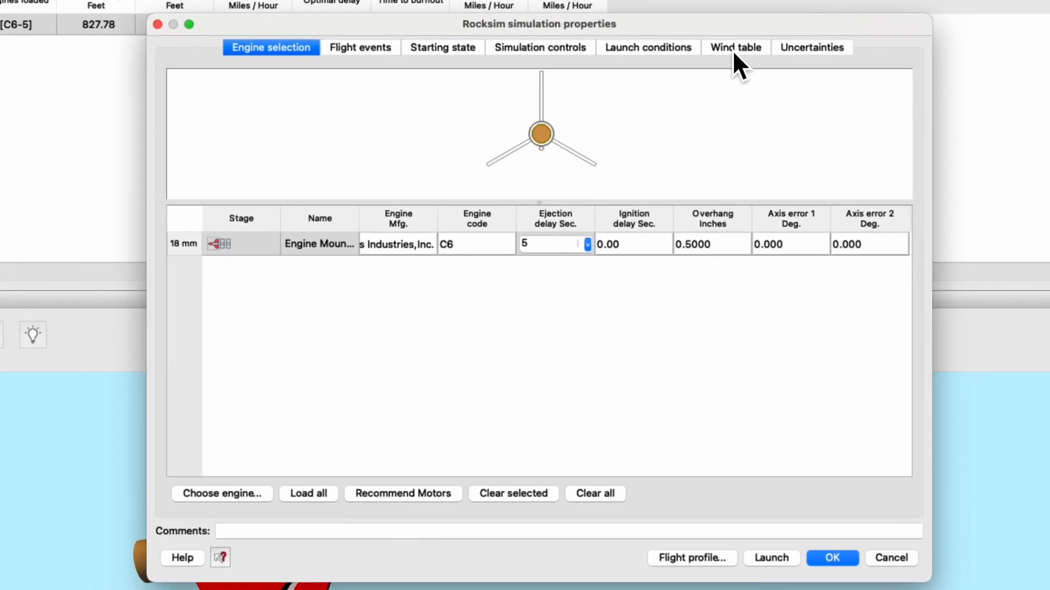
Enlarge the simulation properties window and check the launch site's altitude in the launch conditions.
left_click(734, 45)
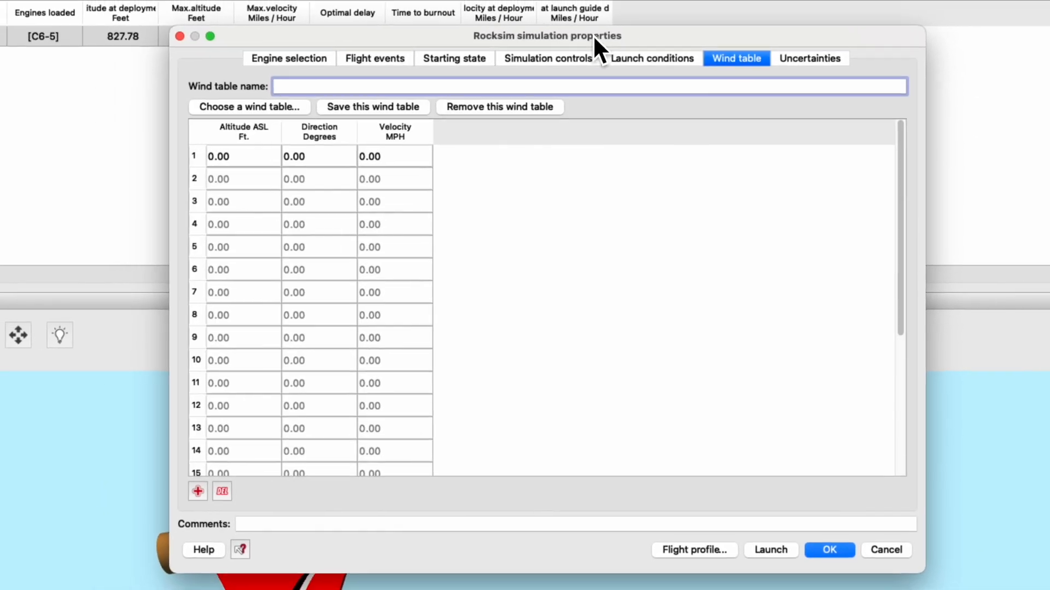
left_click_drag(594, 36, 441, 0)
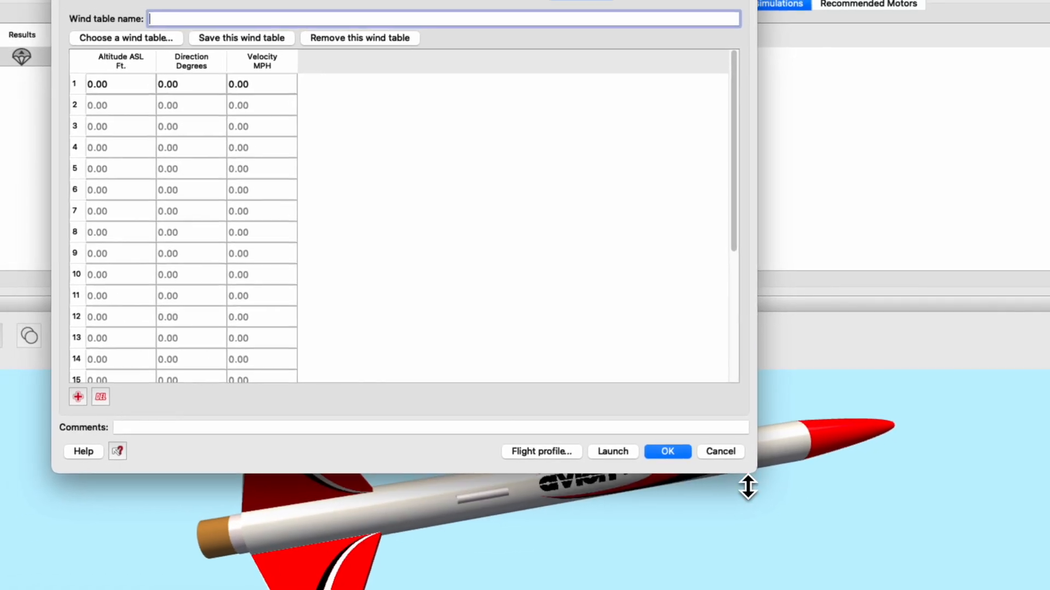
left_click_drag(755, 474, 1037, 589)
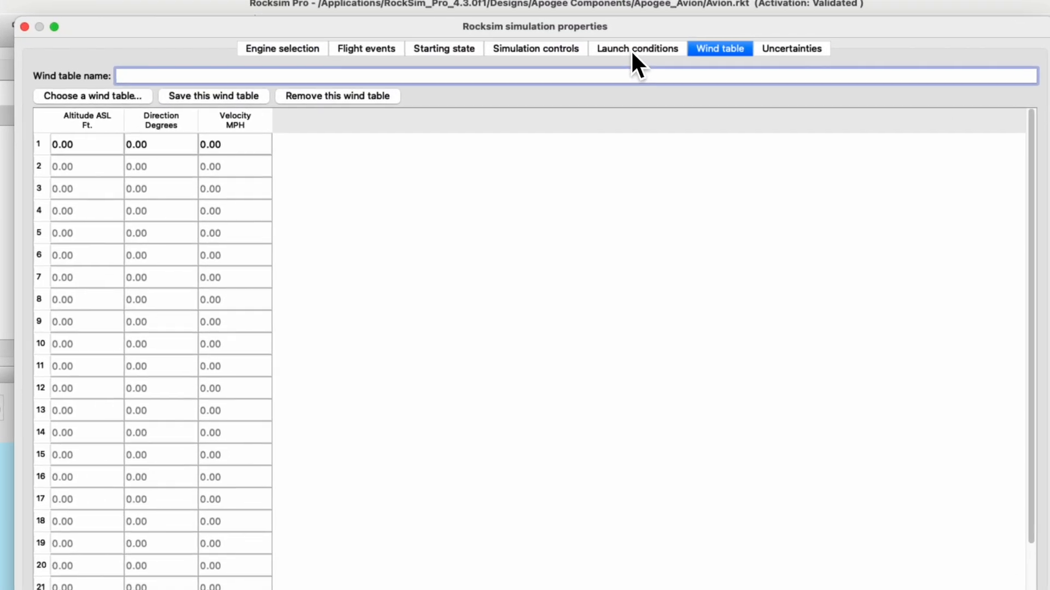
left_click(642, 49)
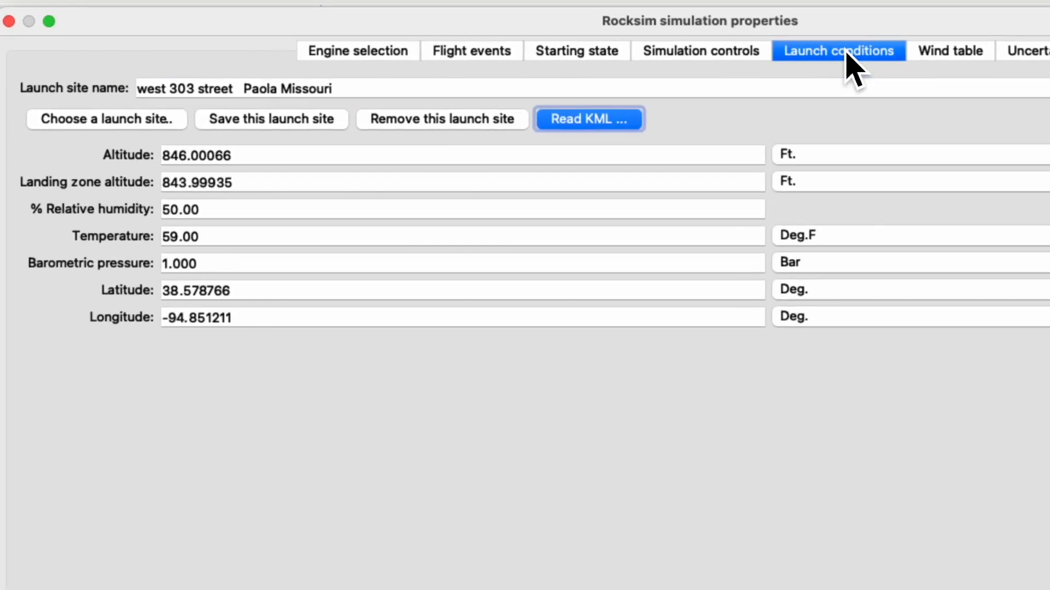
left_click_drag(249, 167, 157, 176)
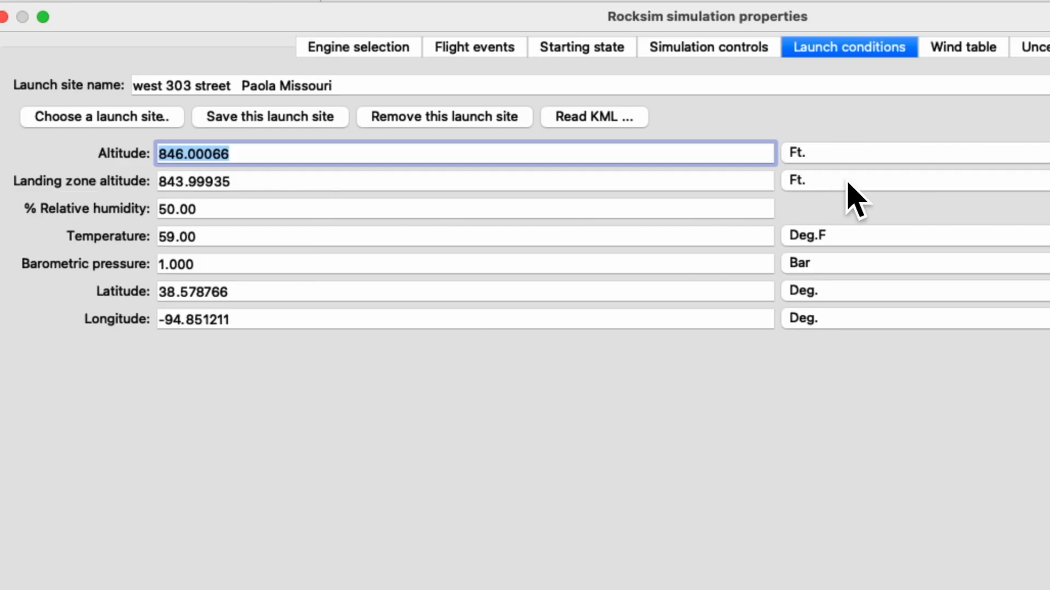
Fill the first wind table row with an altitude of 846 ft, direction 270 degrees and velocity 8 MPH.
left_click(955, 49)
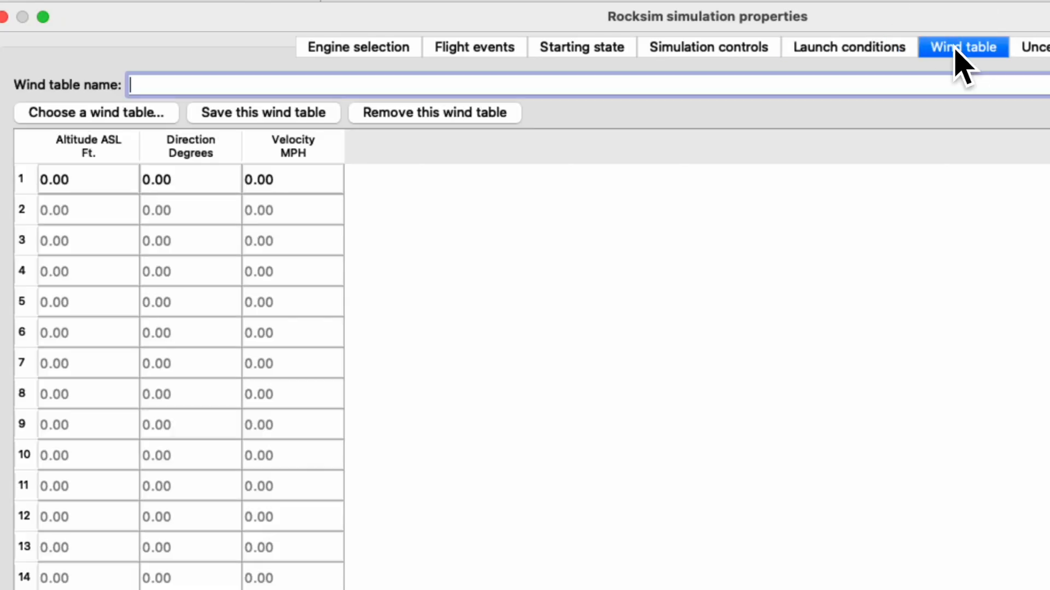
left_click(65, 186)
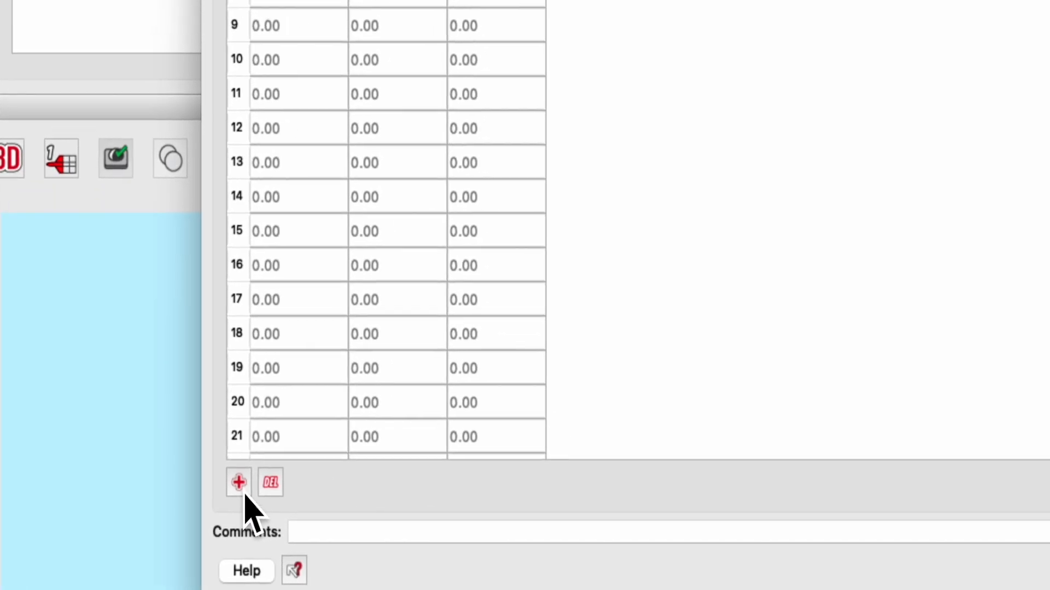
left_click(245, 493)
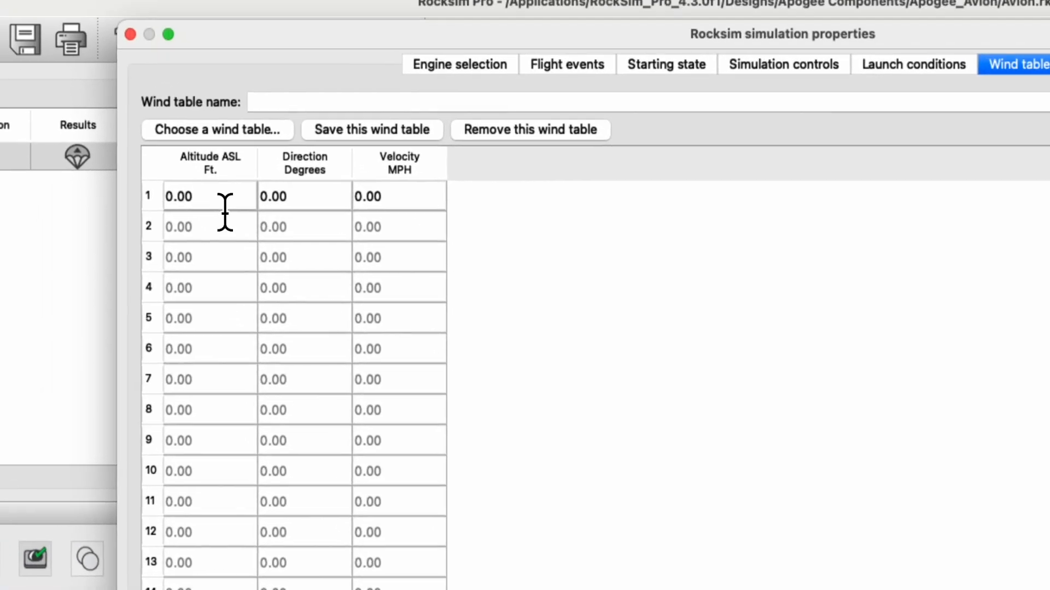
left_click(83, 88)
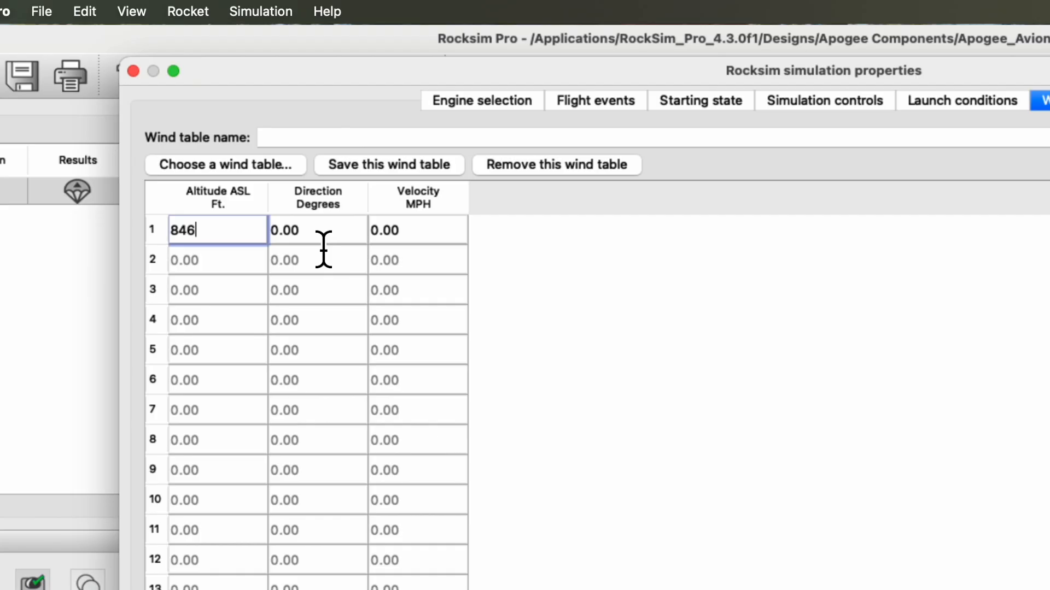
left_click(279, 236)
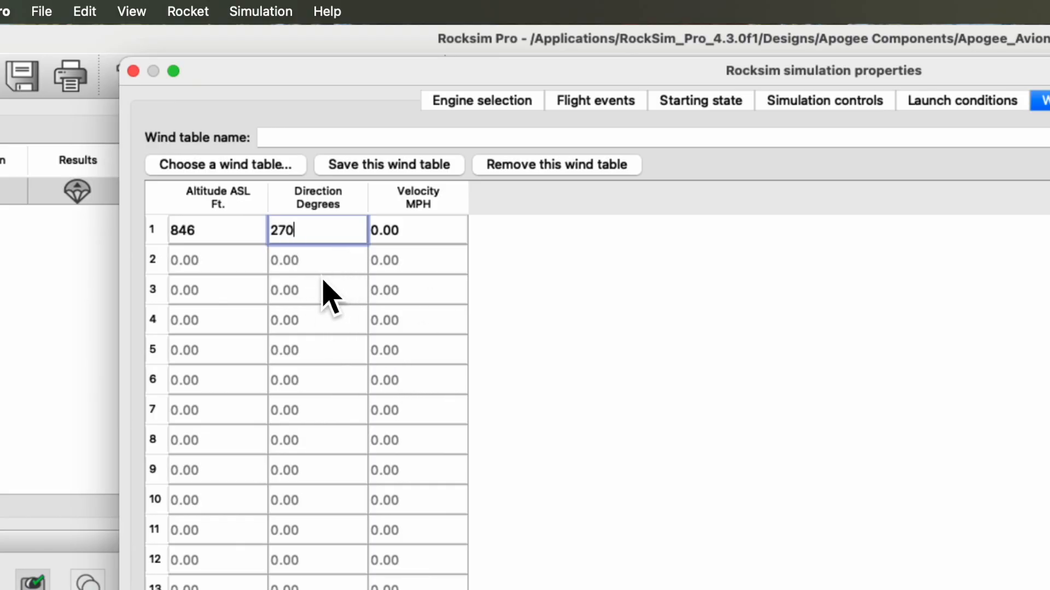
left_click_drag(424, 246, 372, 244)
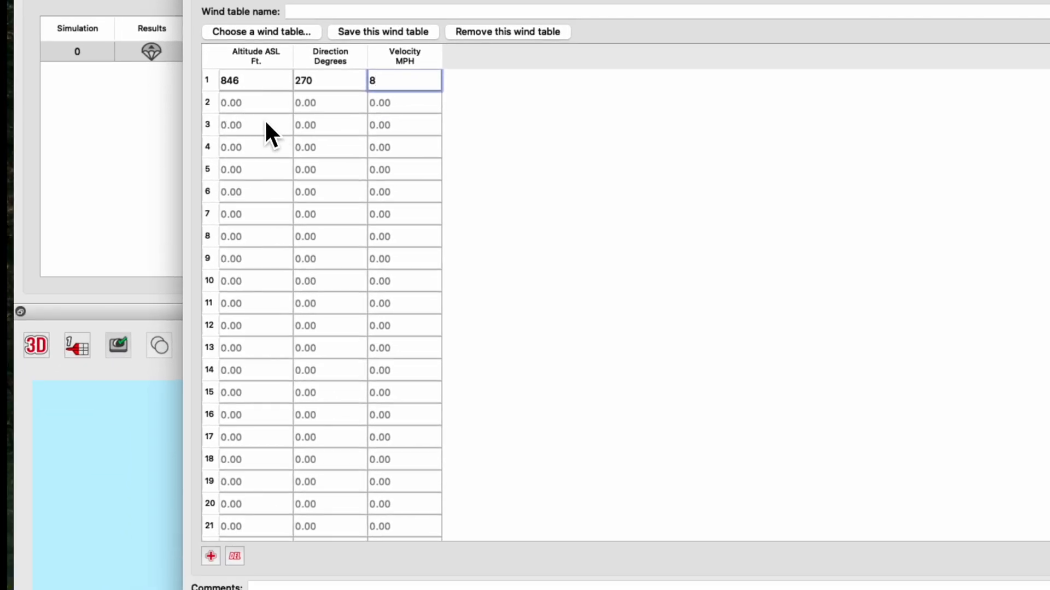
Add a second wind table row with an altitude of 3846 ft, direction 270 degrees and velocity 8 MPH.
left_click(214, 557)
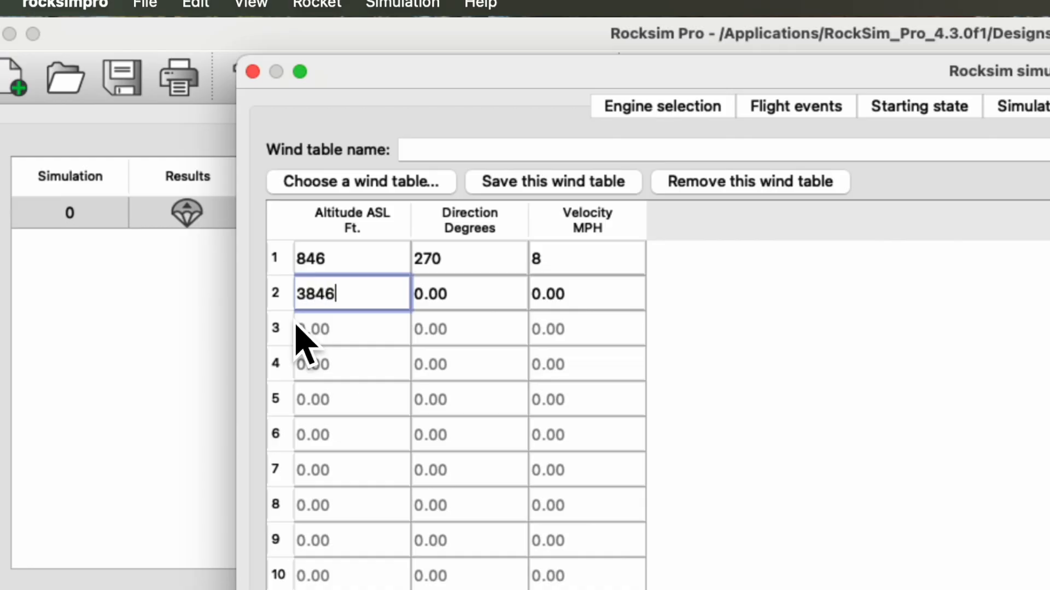
left_click_drag(494, 306, 405, 310)
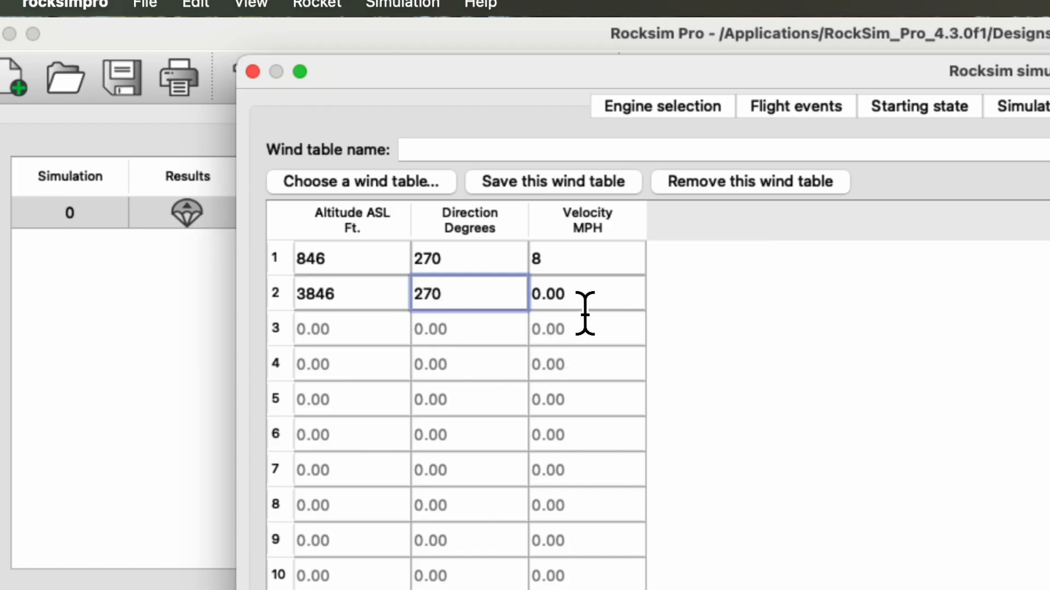
left_click(525, 297)
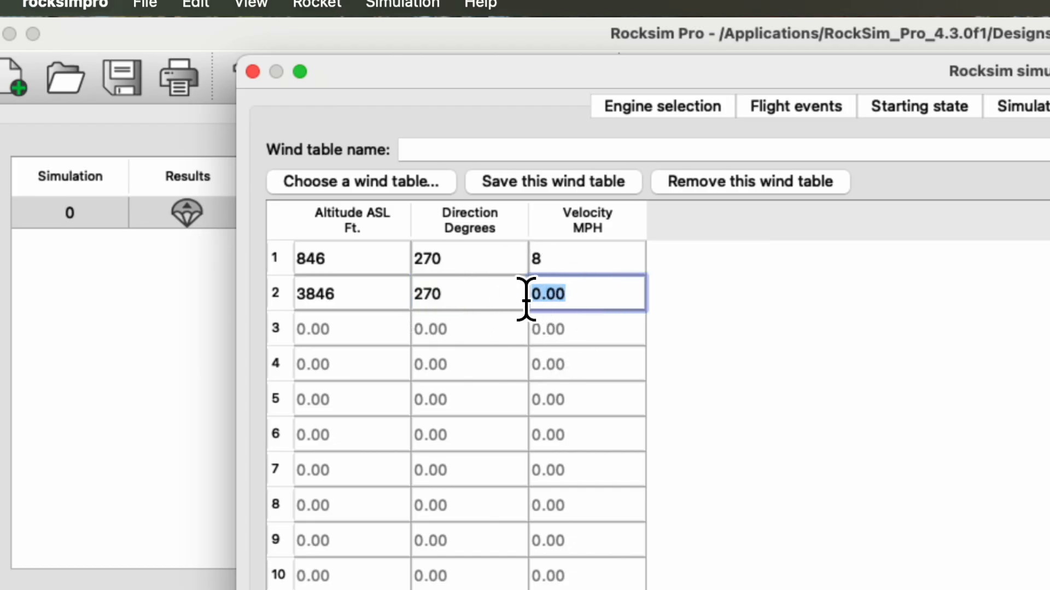
type("8")
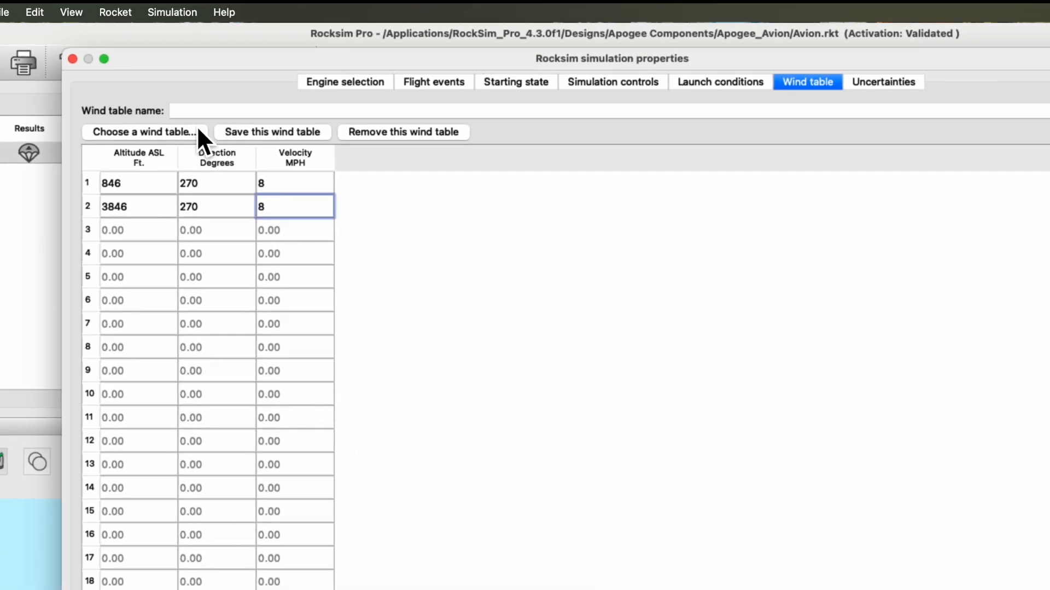
Name the wind table "8mph out of west" and save it.
left_click(238, 115)
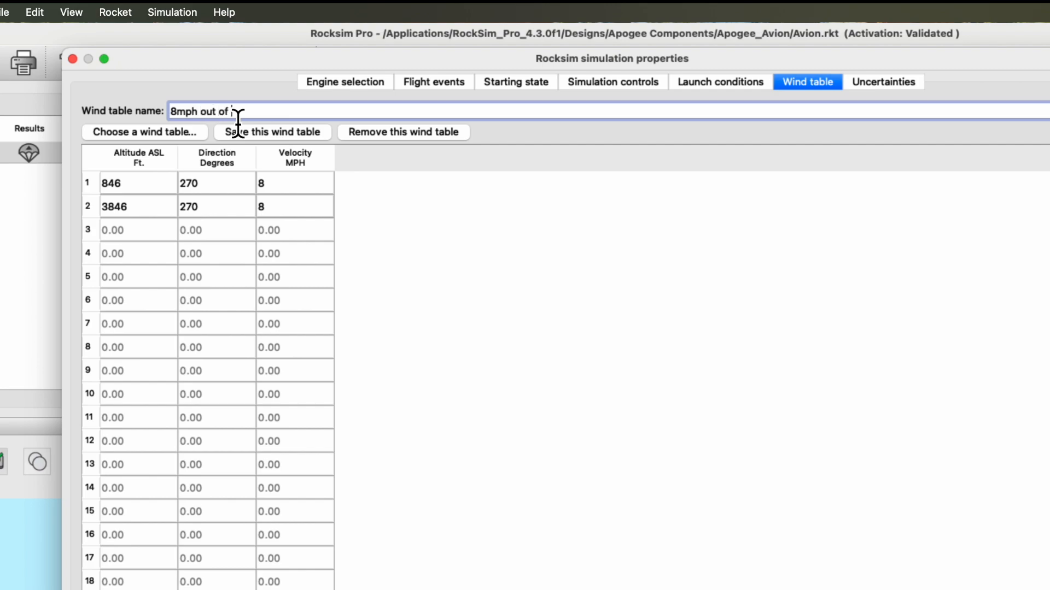
left_click(293, 147)
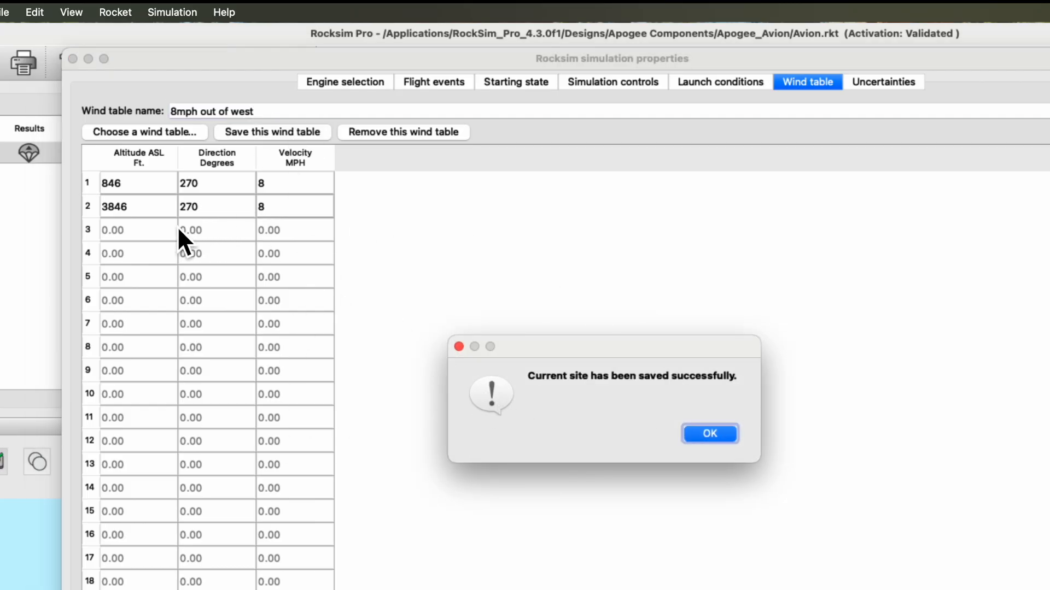
left_click(694, 434)
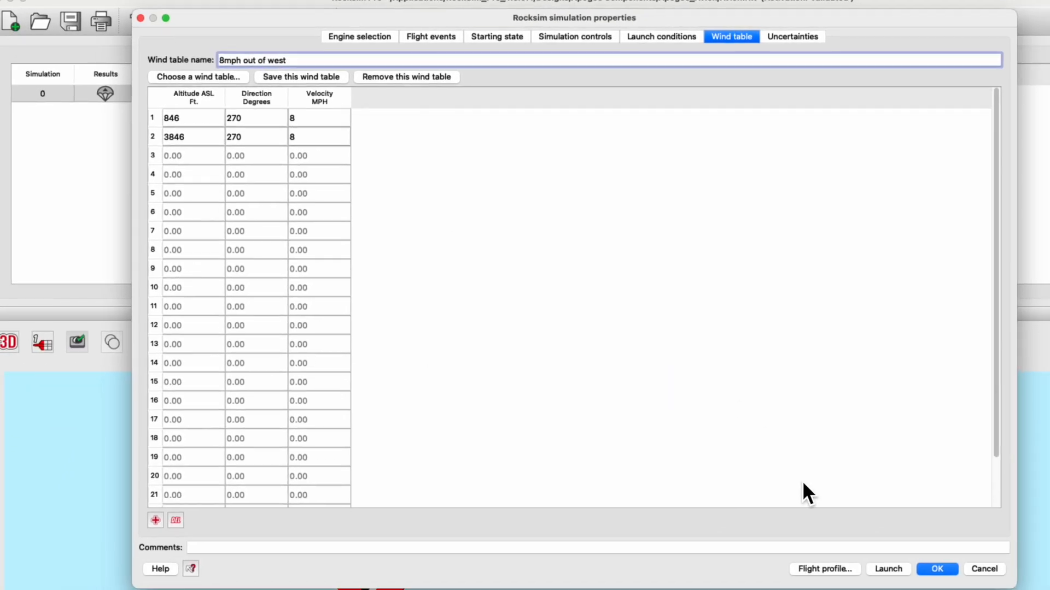
Launch the simulation and switch the 3D flight viewer to a wide aerial view of the launch site.
left_click(820, 571)
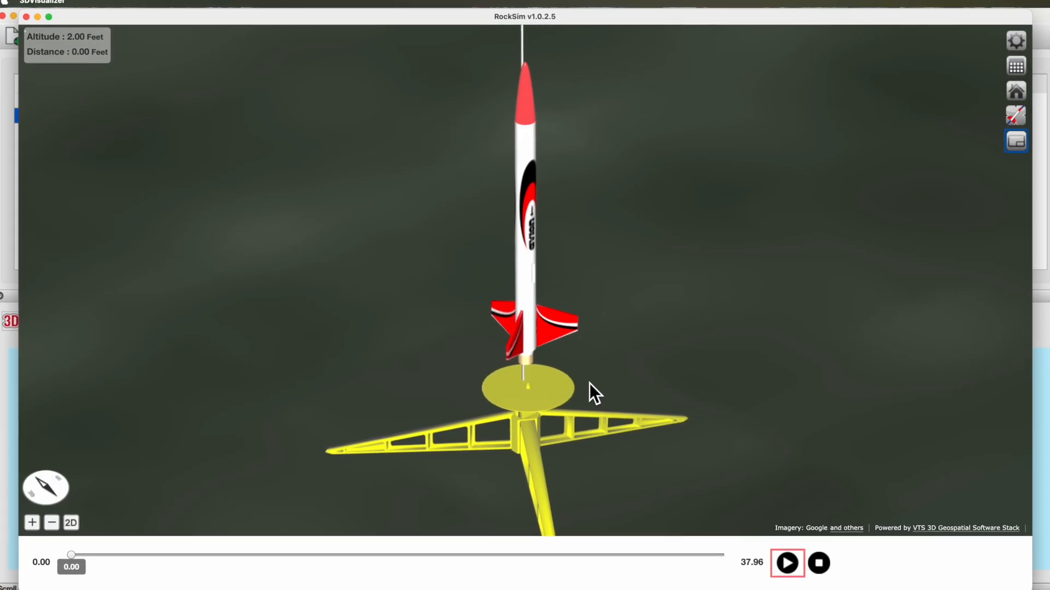
left_click(1014, 118)
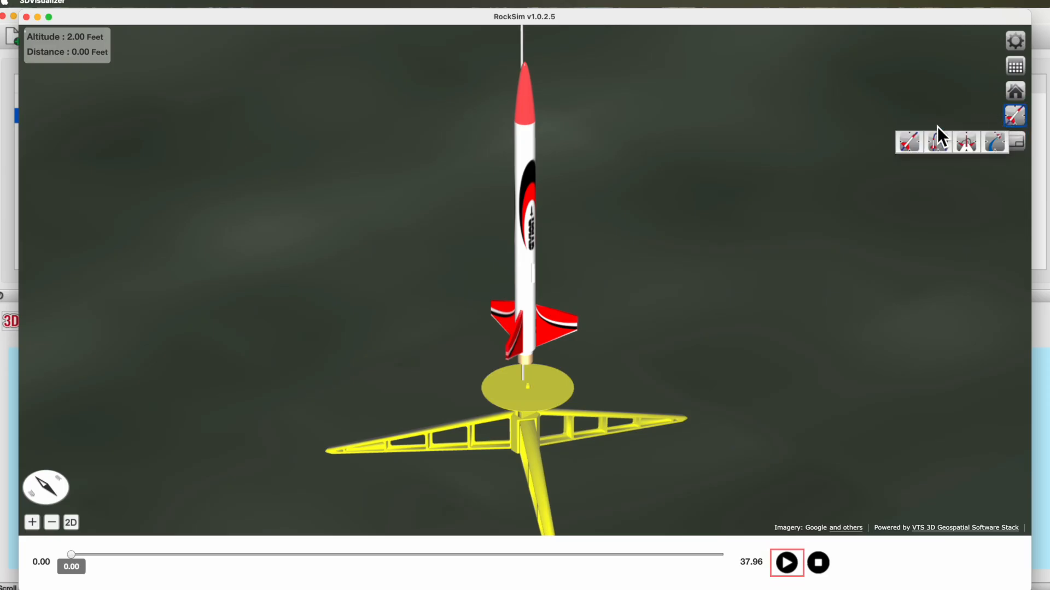
left_click(938, 143)
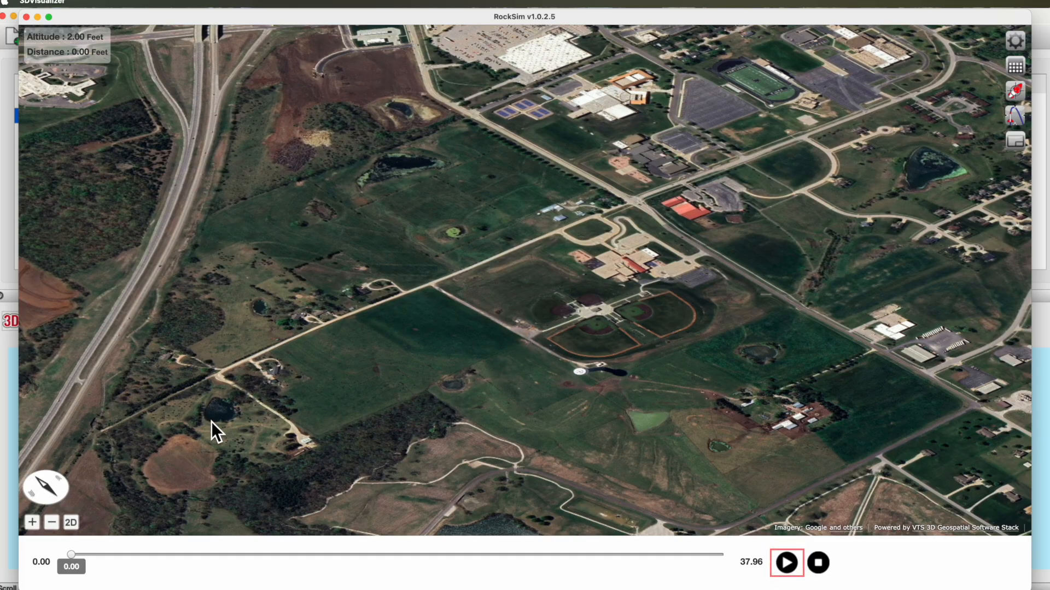
Rotate the aerial view until the compass needle is vertical, tilt it towards the horizon, and play the flight through to landing.
left_click_drag(44, 492, 59, 503)
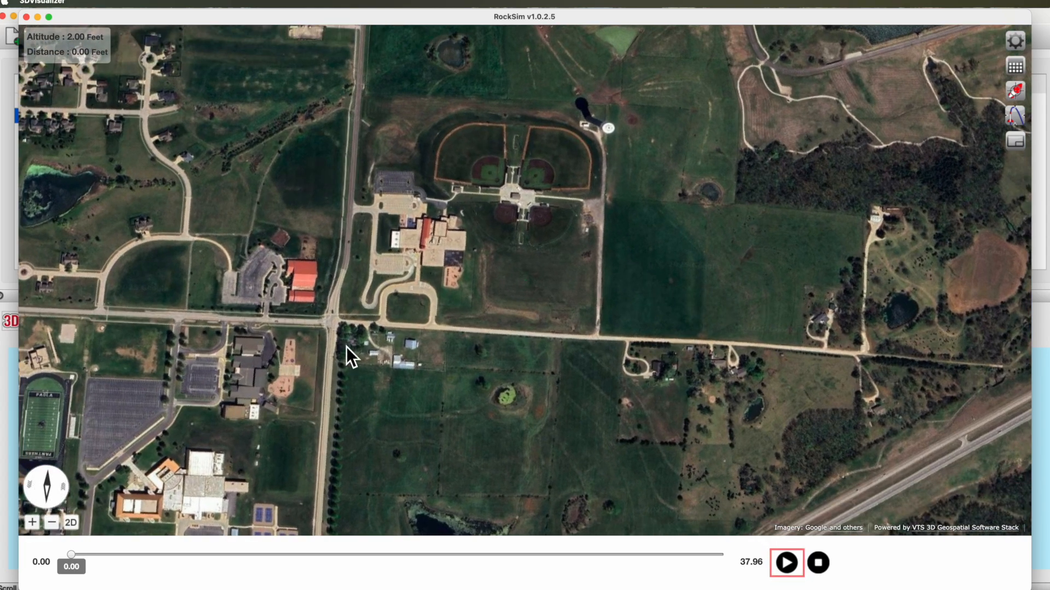
scroll(530, 296, "up", 2)
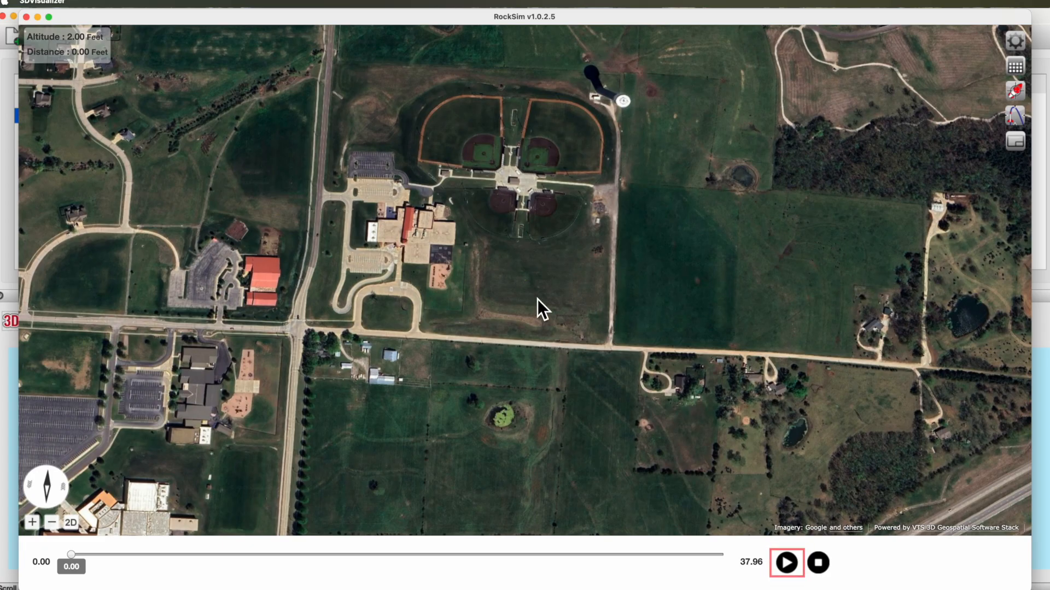
left_click_drag(554, 457, 570, 83)
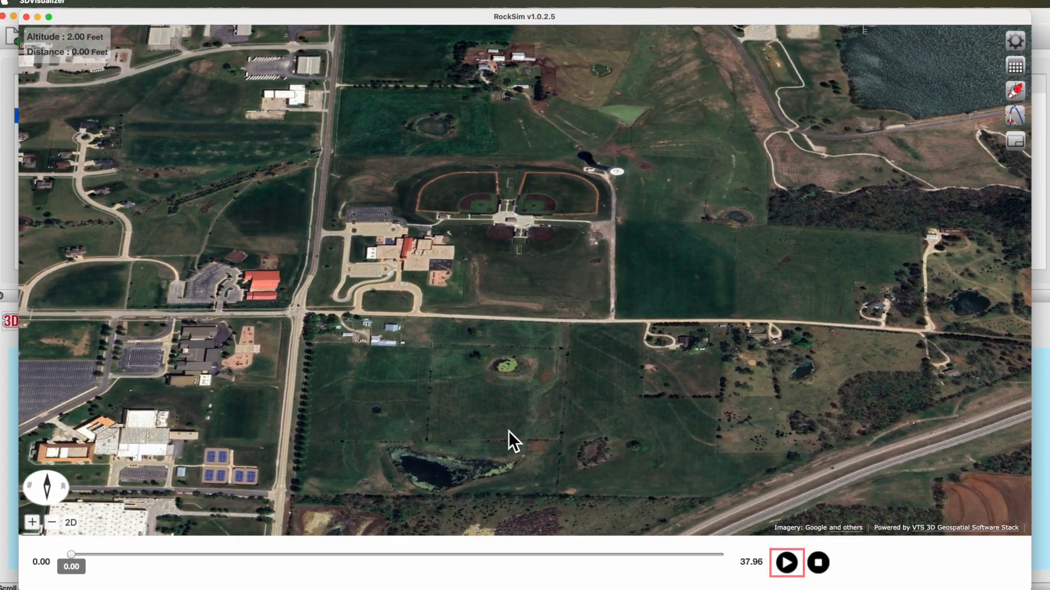
left_click_drag(509, 430, 512, 376)
left_click(785, 563)
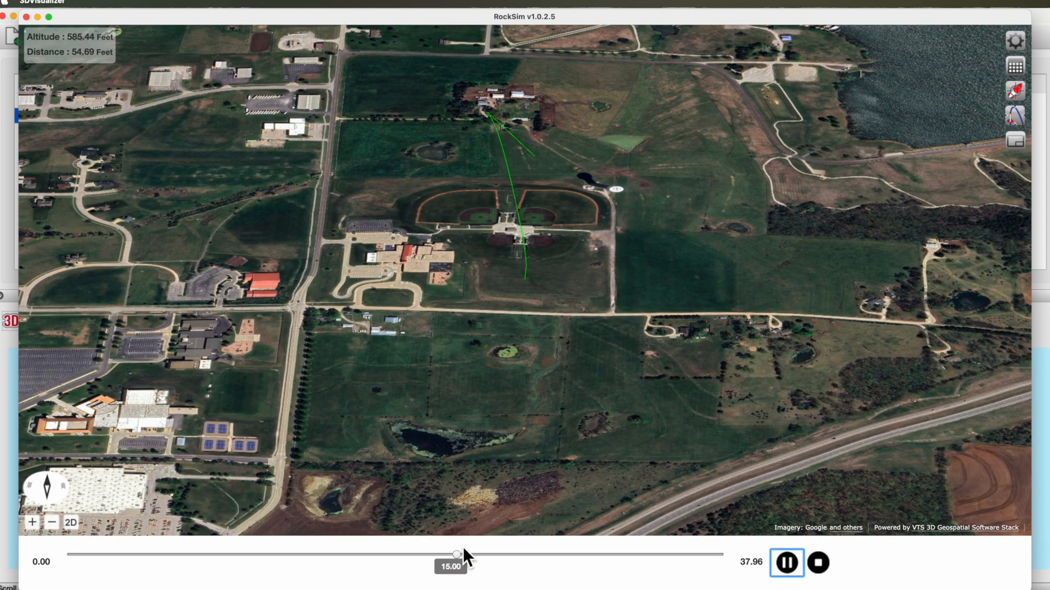
left_click_drag(546, 566, 736, 589)
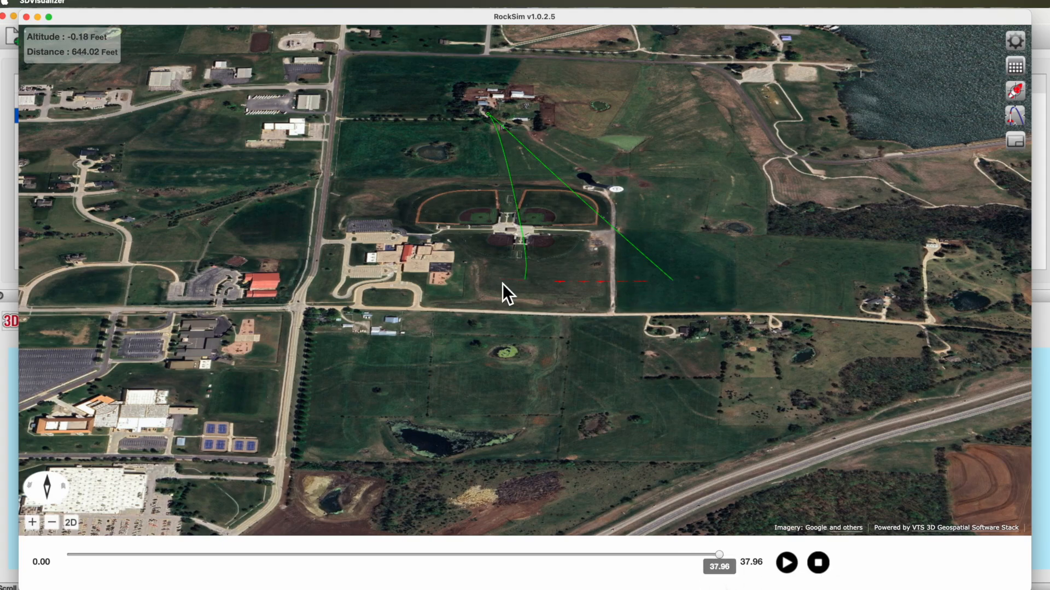
Close the 3D flight viewer, reopen the simulation properties at the wind table, and open the first row's altitude for editing.
left_click(28, 19)
left_click(127, 37)
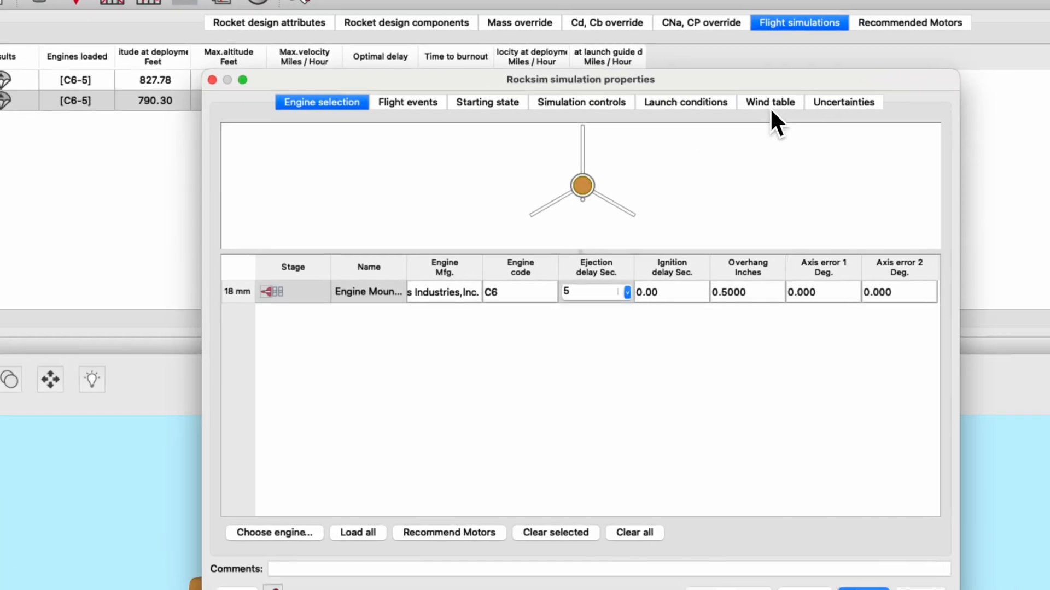
left_click(665, 118)
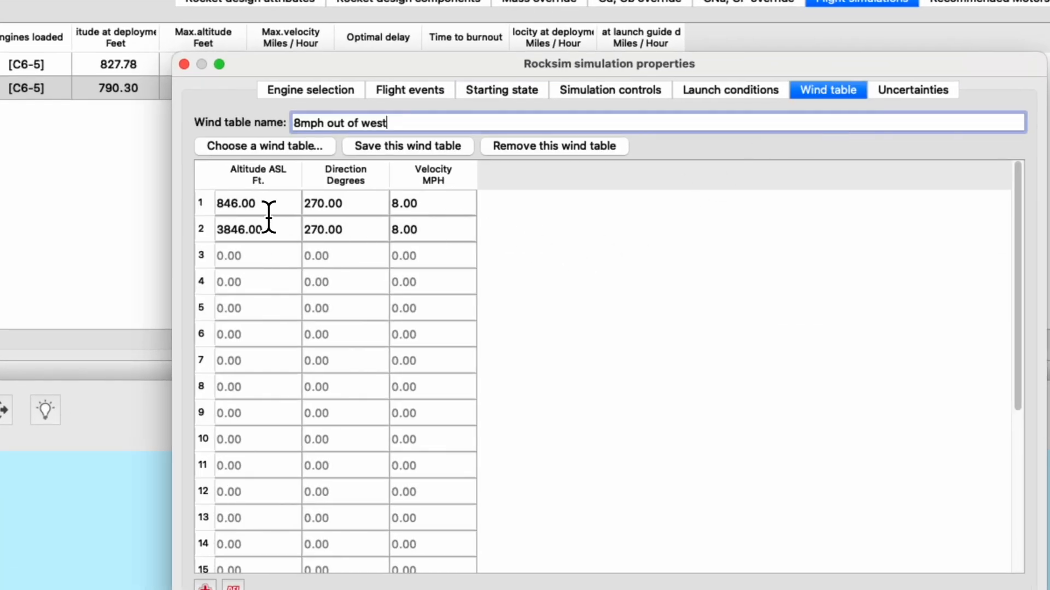
left_click(243, 204)
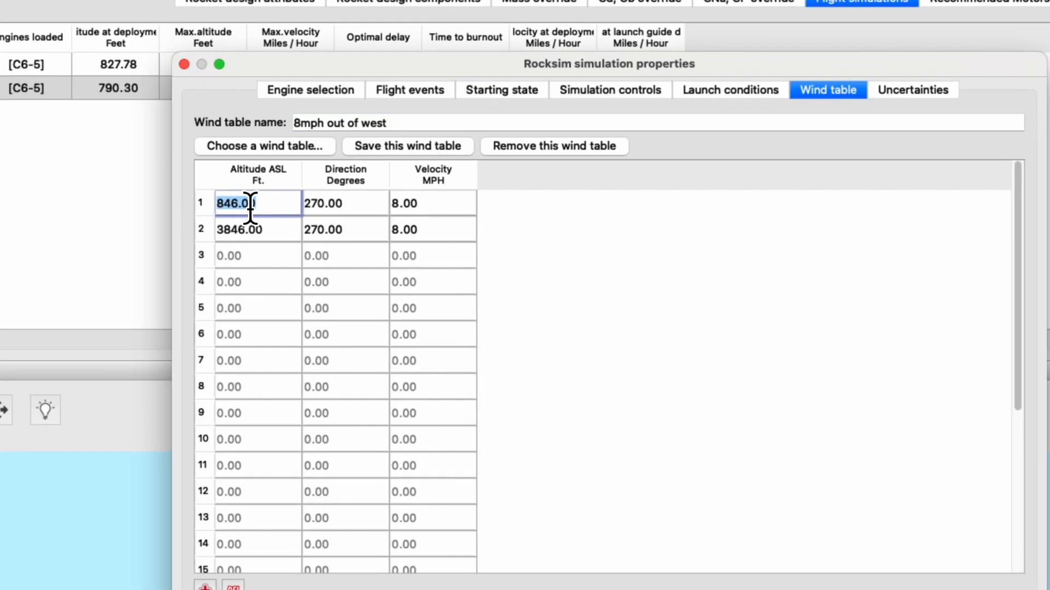